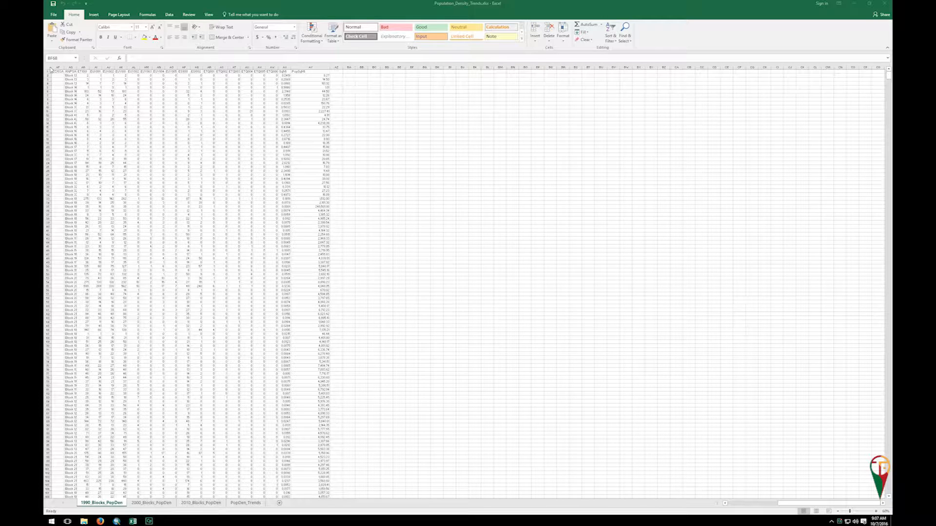
# - Create a PivotTable on a new worksheet from all the data in the 1990_Blocks_PopDen sheet
pyautogui.click(99, 96)
pyautogui.hotkey('ctrl', 'a')
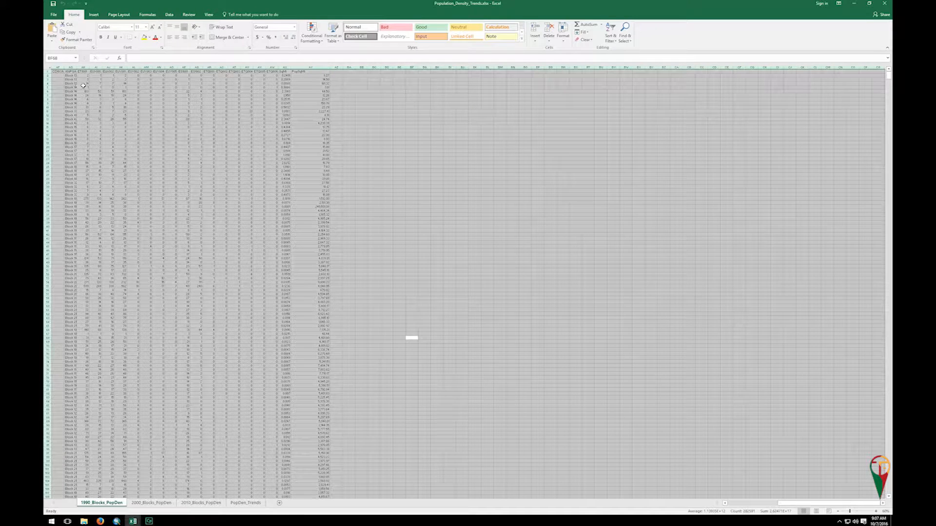
pyautogui.click(50, 69)
pyautogui.click(94, 15)
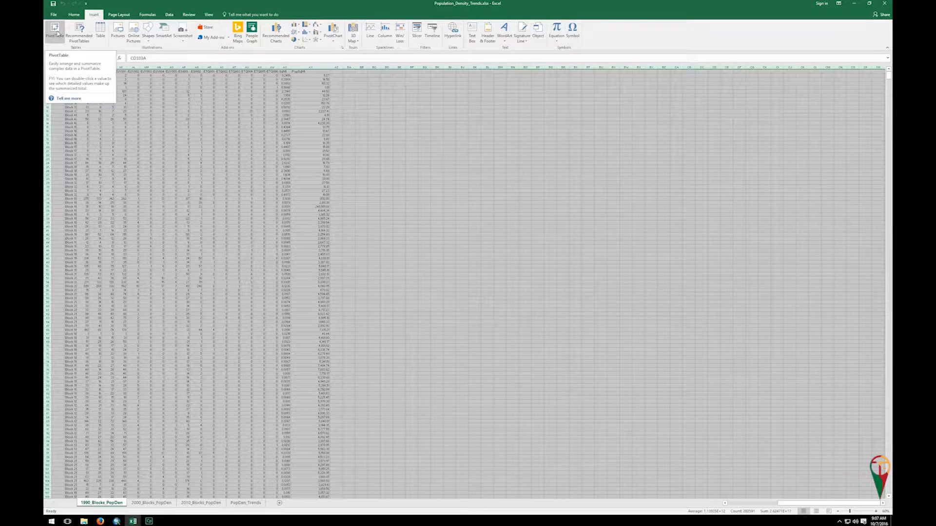
pyautogui.click(55, 30)
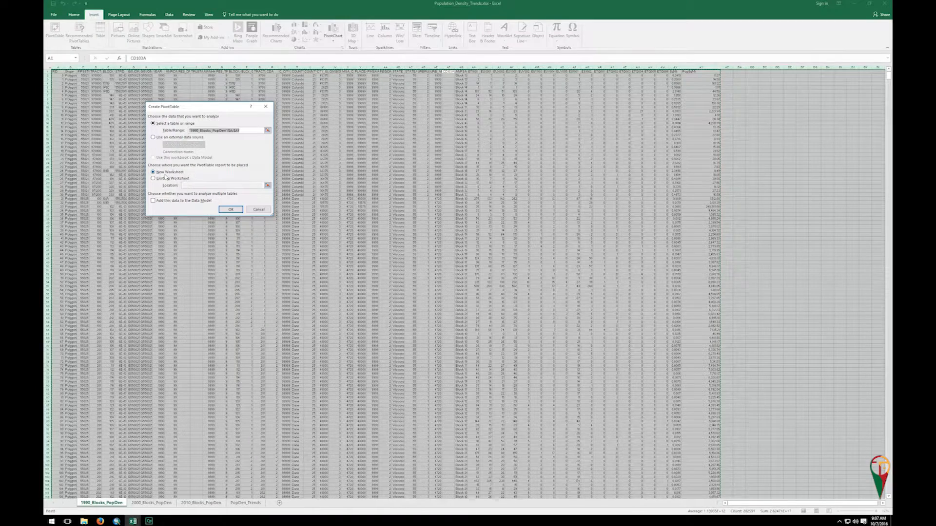
pyautogui.click(228, 209)
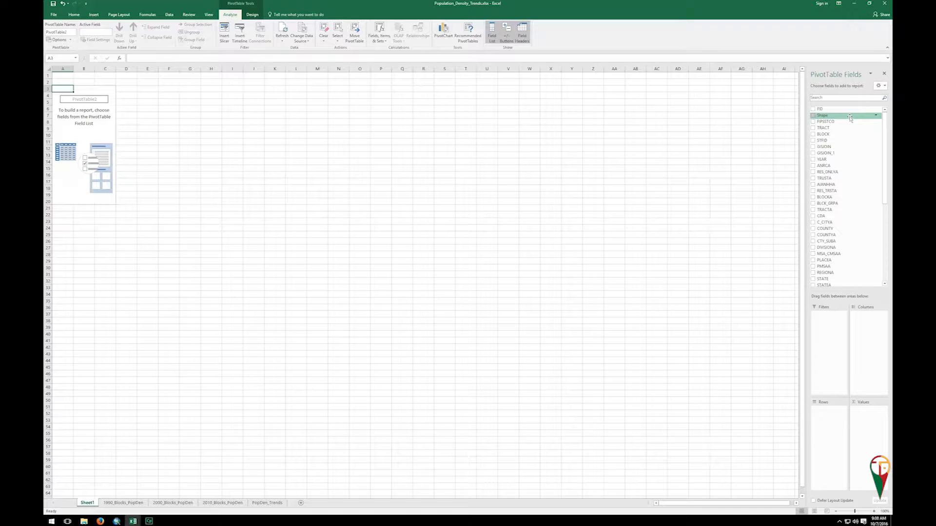
# - Add the PopSqMi field to the PivotTable's values and summarize it by Average
pyautogui.scroll(-8, 880, 234)
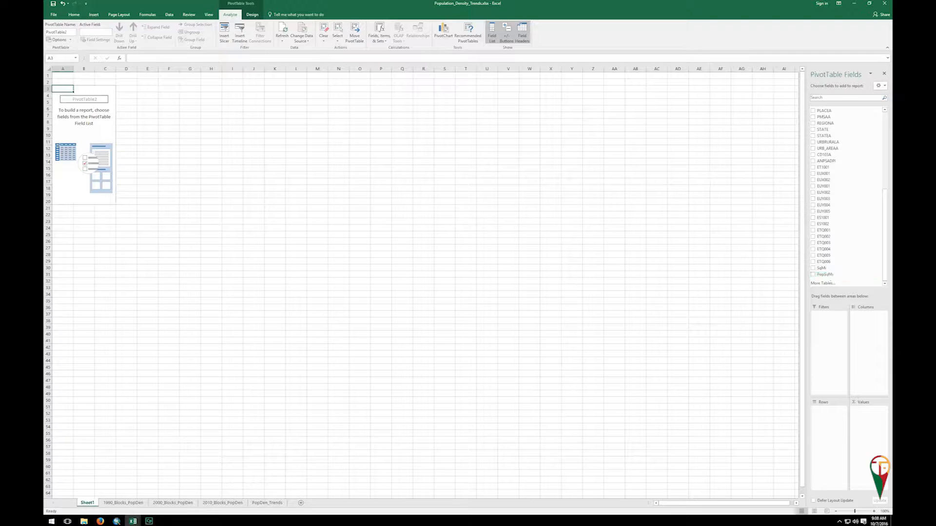
pyautogui.moveTo(825, 274); pyautogui.dragTo(868, 411)
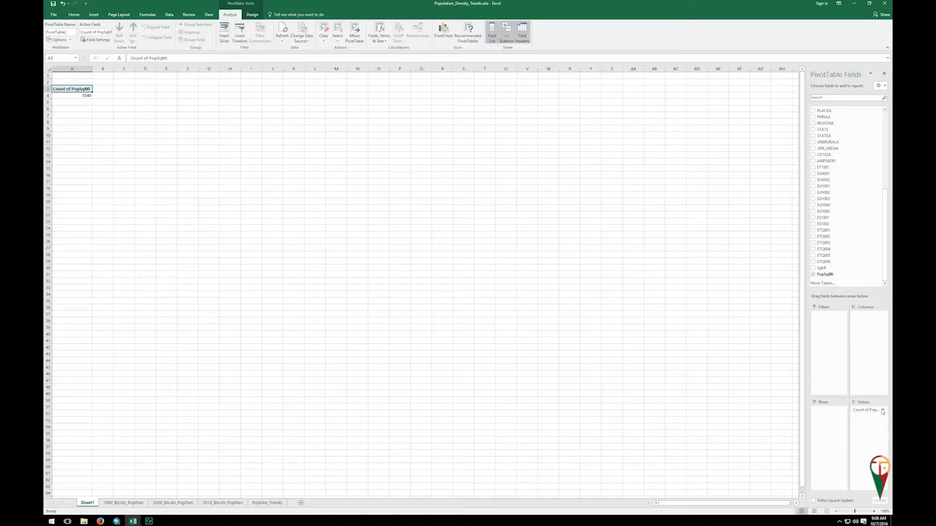
pyautogui.click(883, 411)
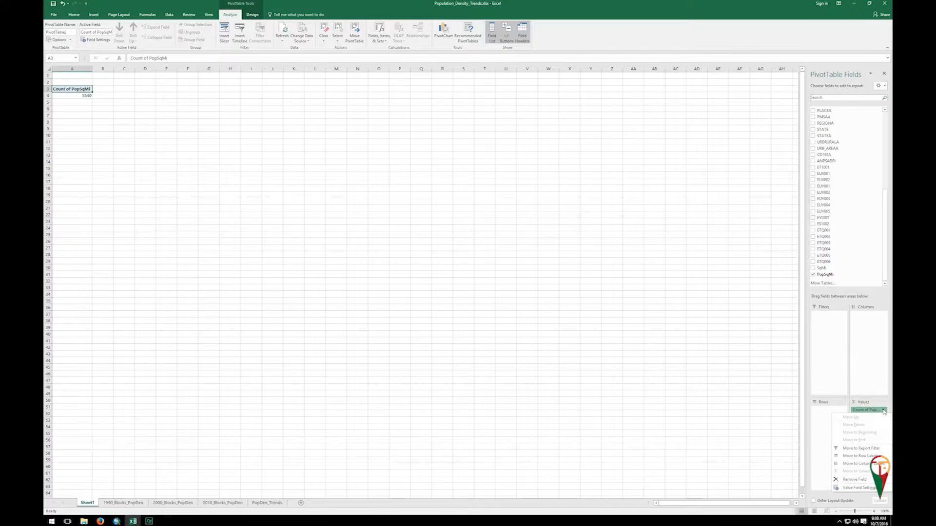
pyautogui.click(864, 487)
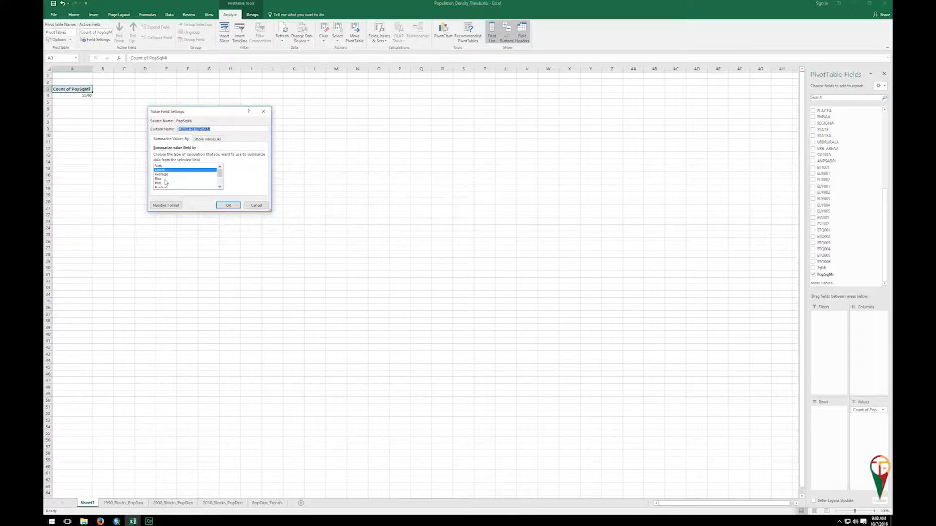
pyautogui.scroll(-1, 220, 180)
pyautogui.scroll(-1, 221, 181)
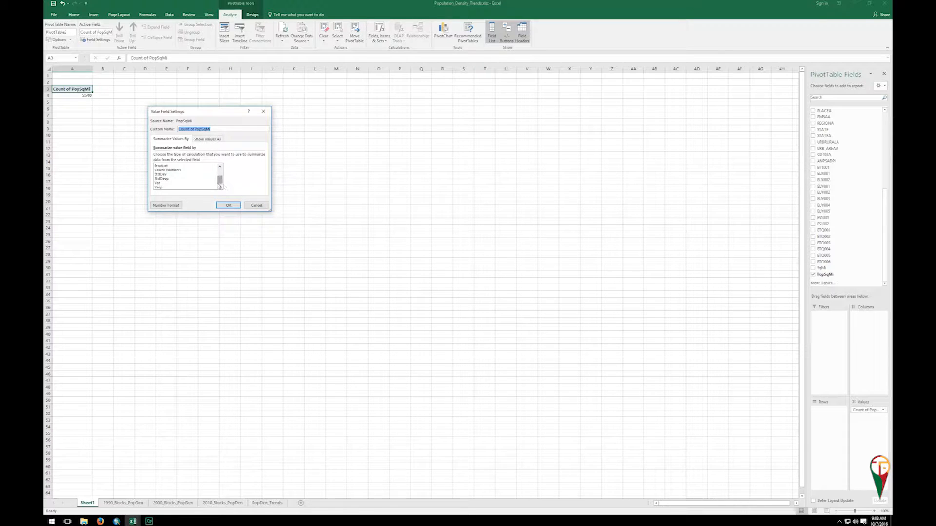
pyautogui.scroll(2, 220, 180)
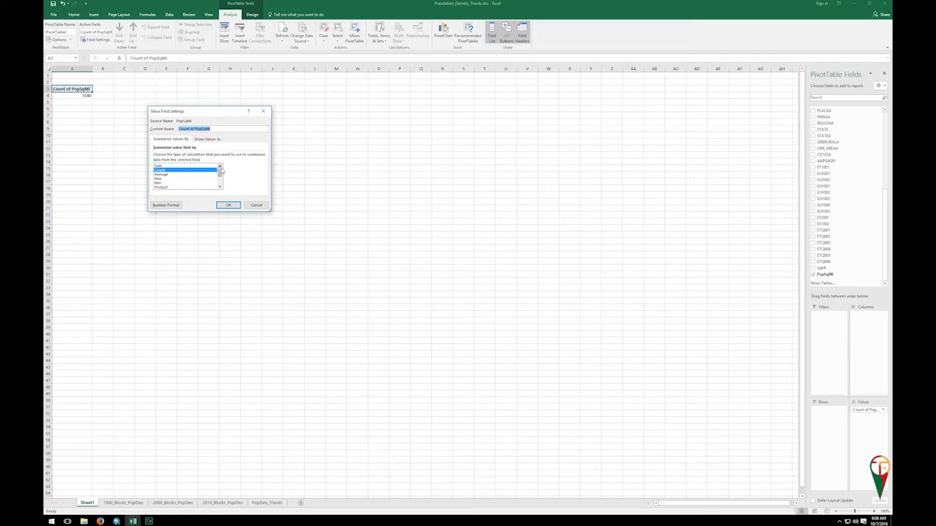
pyautogui.click(163, 175)
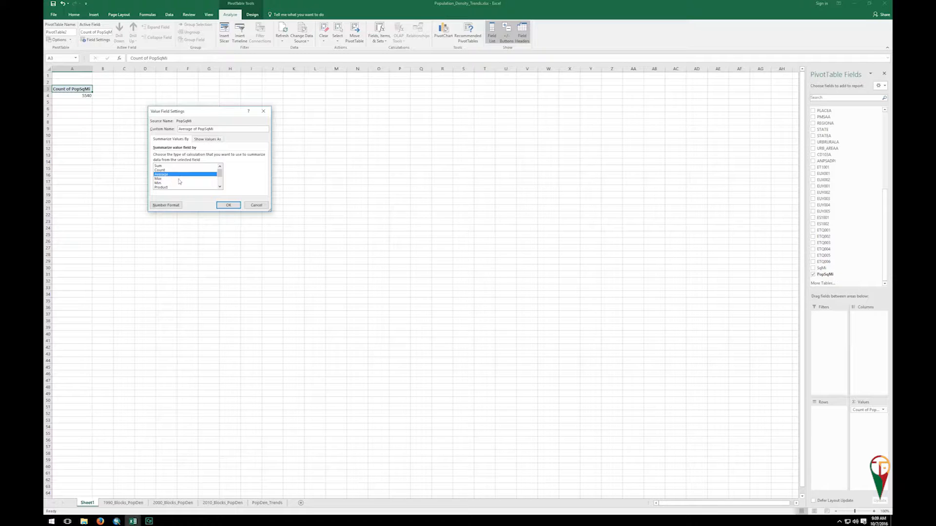
pyautogui.click(228, 205)
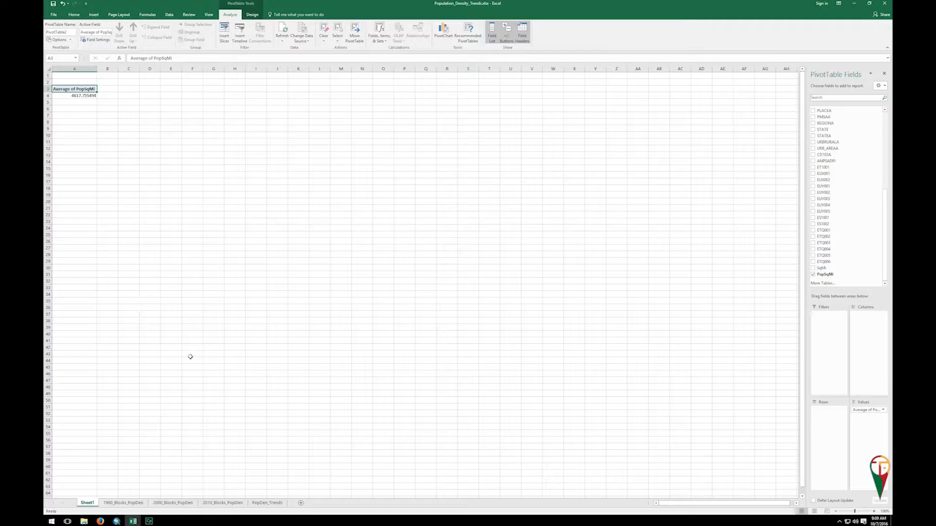
# - Examine the average population density chart for 1990 to 2010 on the PopDen_Trends sheet
pyautogui.click(268, 503)
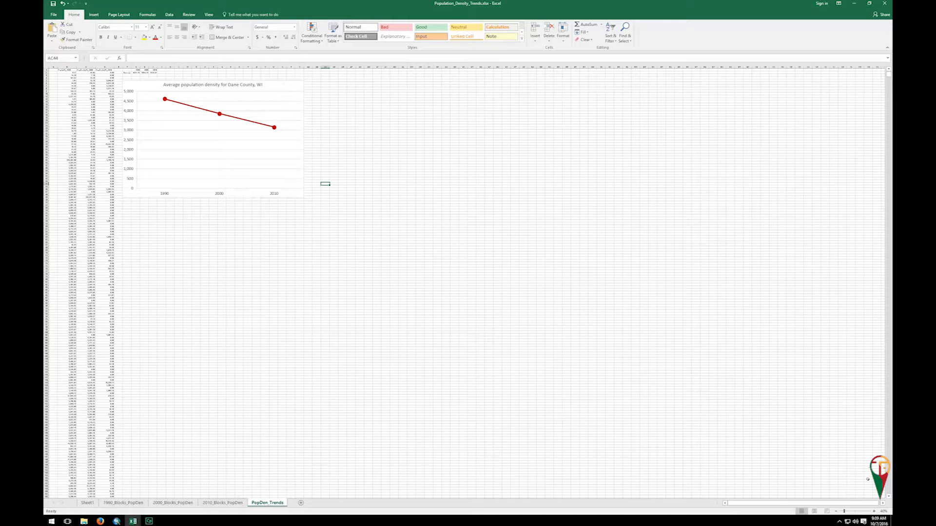
pyautogui.keyDown('ctrl'); pyautogui.scroll(4, 334, 264); pyautogui.keyUp('ctrl')
pyautogui.scroll(12, 334, 264)
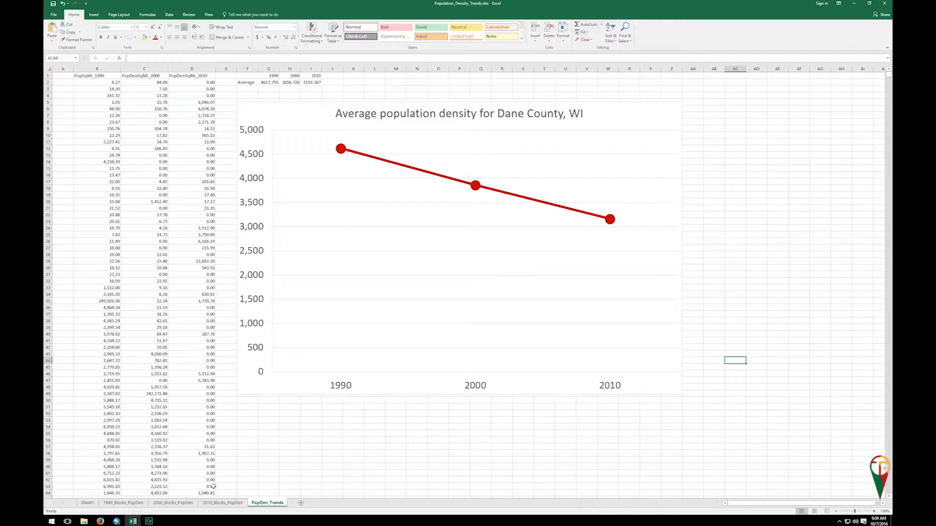
# - Switch to the Dane_Co_2005_Land_Use workbook and create a PivotTable on a new worksheet from all its data
pyautogui.moveTo(132, 523)
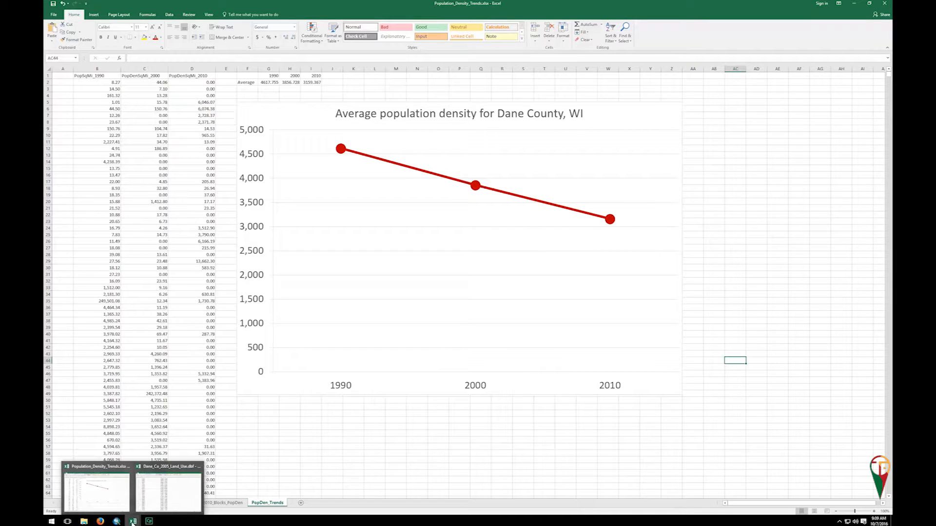
pyautogui.click(157, 498)
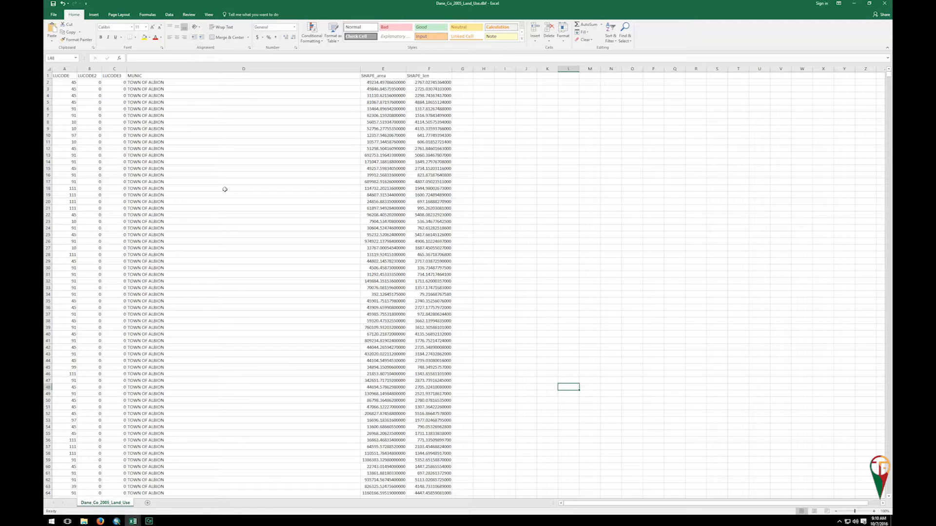
pyautogui.click(48, 68)
pyautogui.click(93, 14)
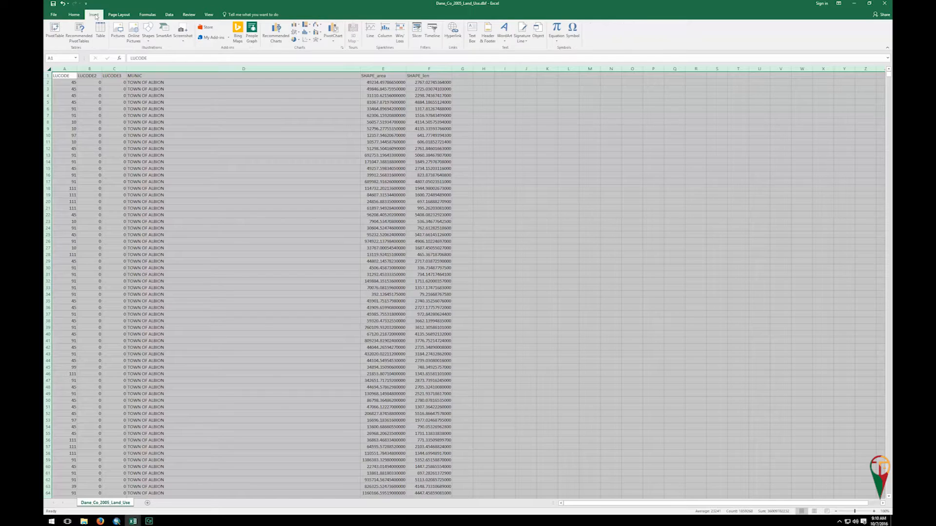
pyautogui.click(55, 28)
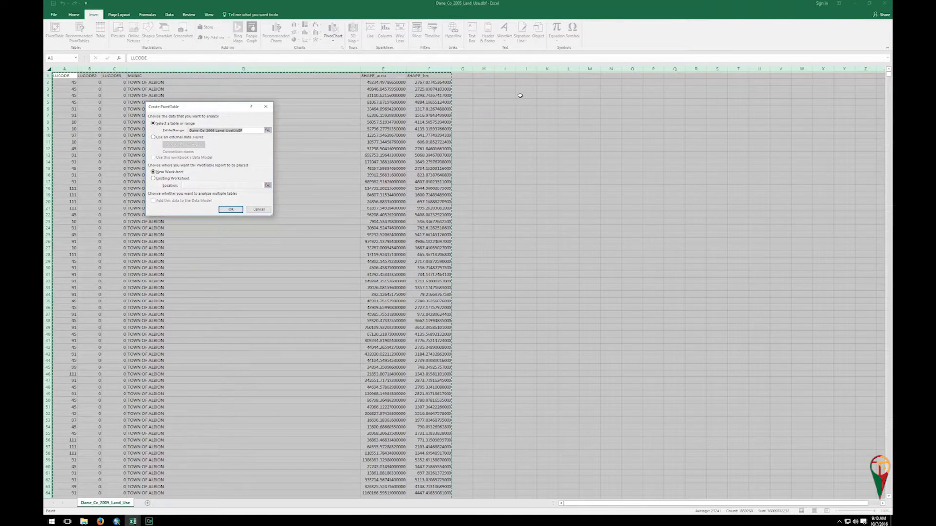
pyautogui.click(230, 209)
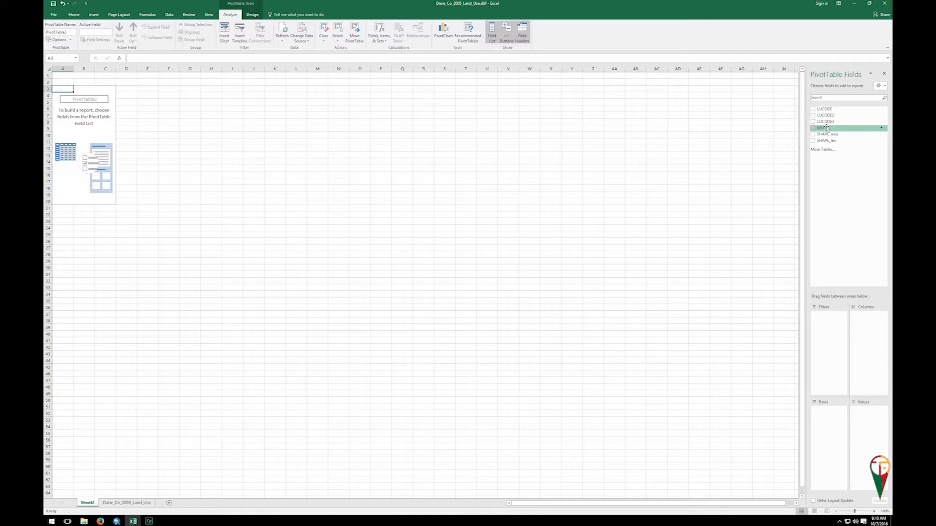
# - Lay out the PivotTable with MUNIC as rows, LUCODE as columns and SHAPE_area as values
pyautogui.moveTo(826, 128); pyautogui.dragTo(828, 421)
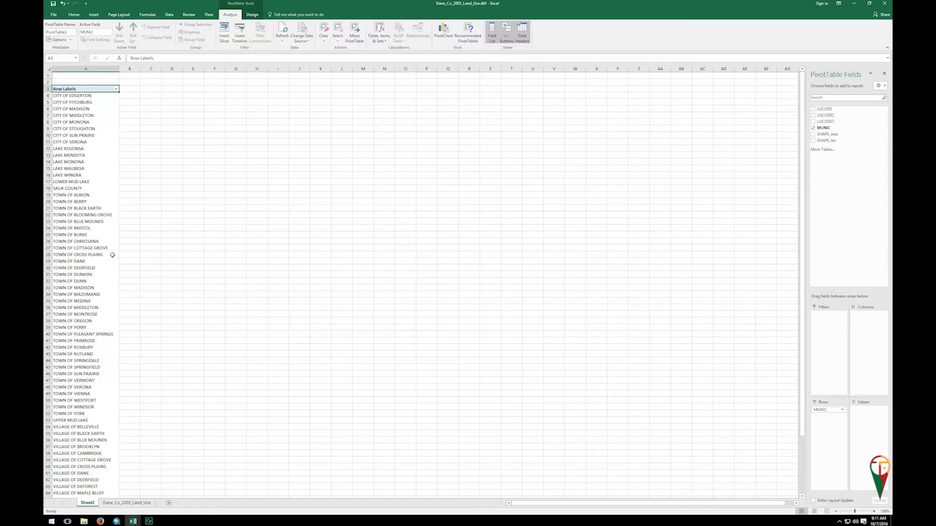
pyautogui.moveTo(835, 110); pyautogui.dragTo(874, 315)
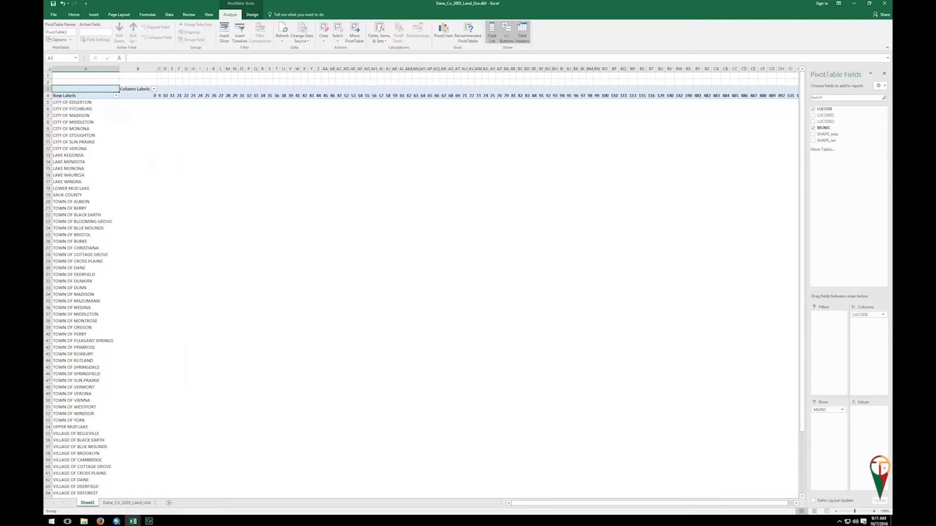
pyautogui.moveTo(827, 134); pyautogui.dragTo(865, 456)
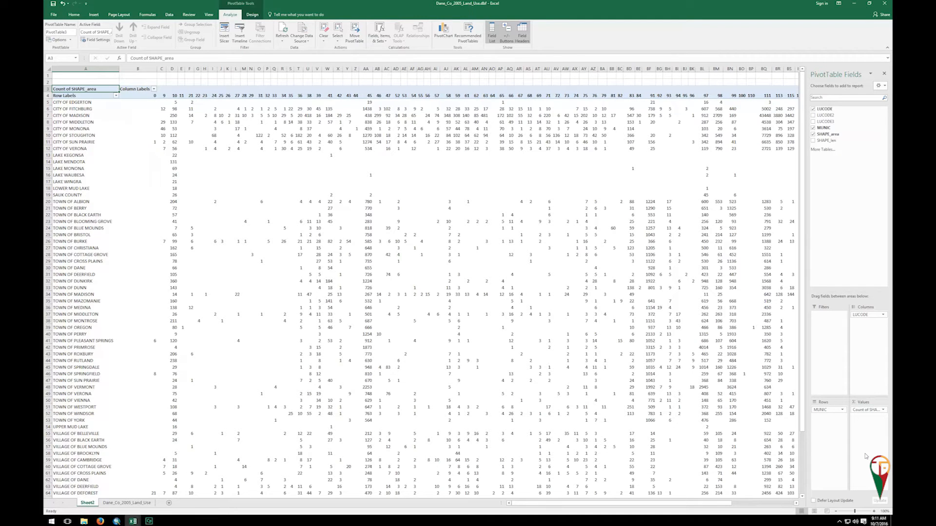
# - Change the SHAPE_area value field to be summarized by Sum
pyautogui.click(883, 411)
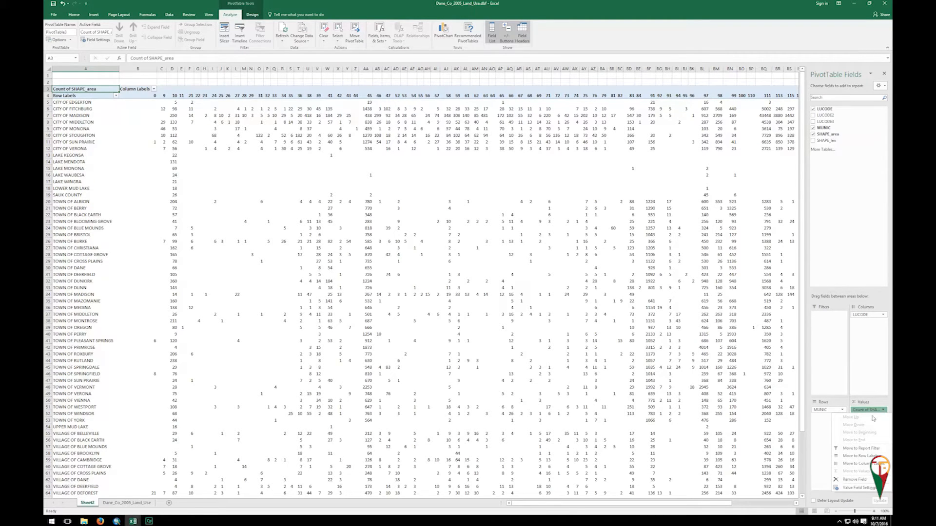
pyautogui.click(862, 488)
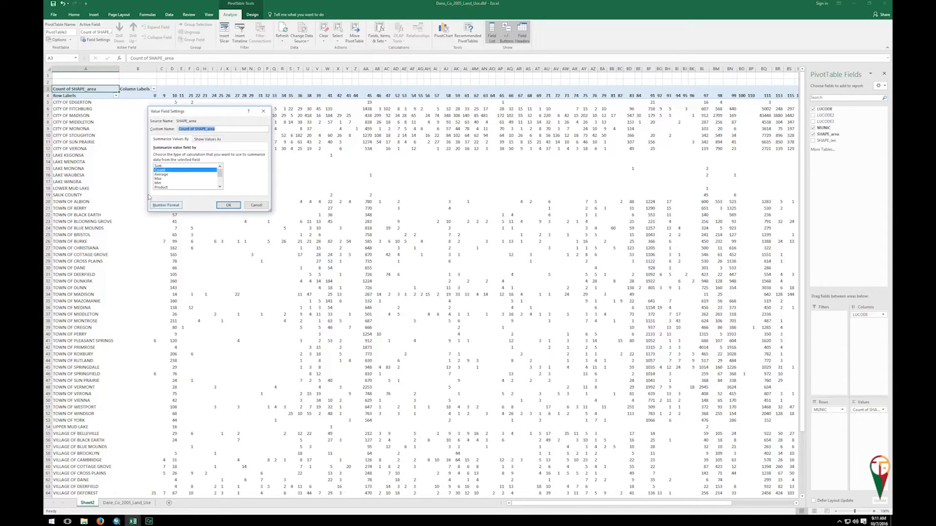
pyautogui.click(160, 166)
pyautogui.click(228, 205)
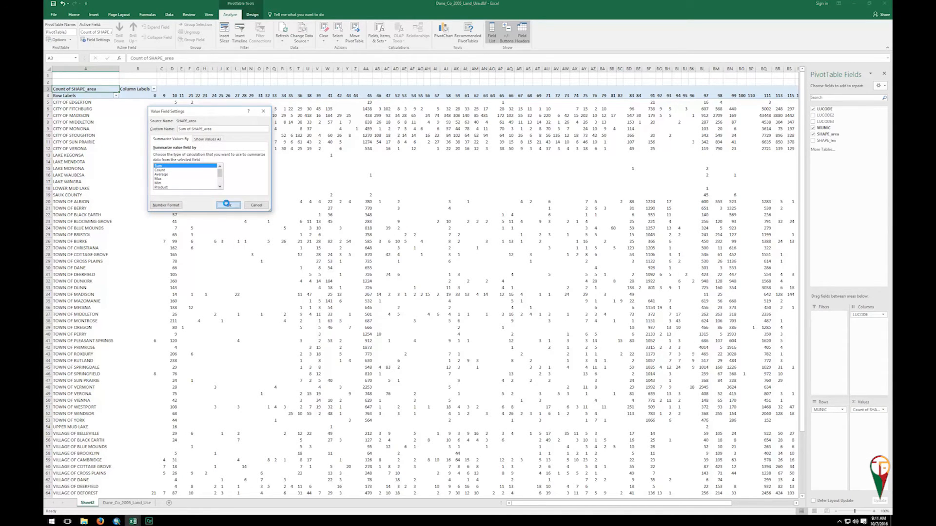